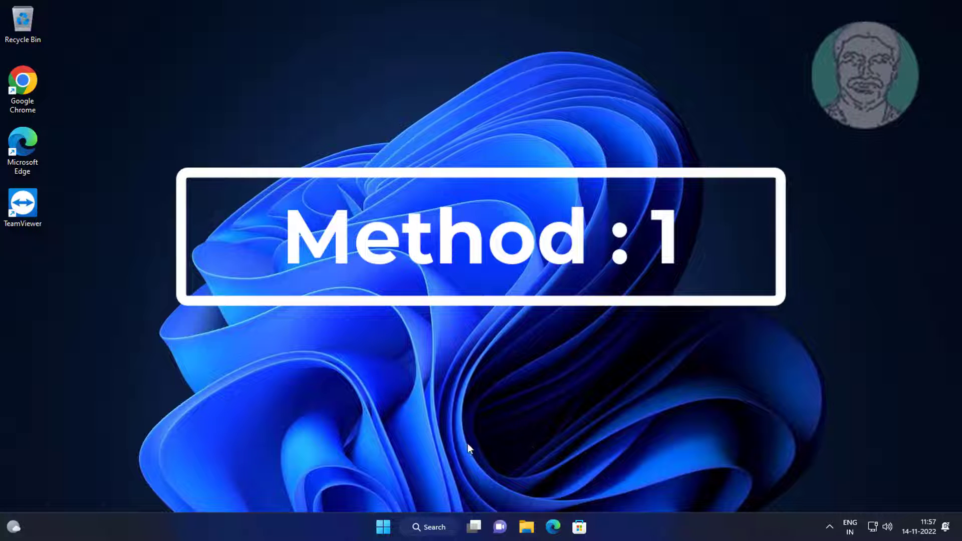
Step: Search 'snipping tool' in Settings > Apps > Installed apps to filter the list
{"action": "left_click", "coordinate": [383, 526]}
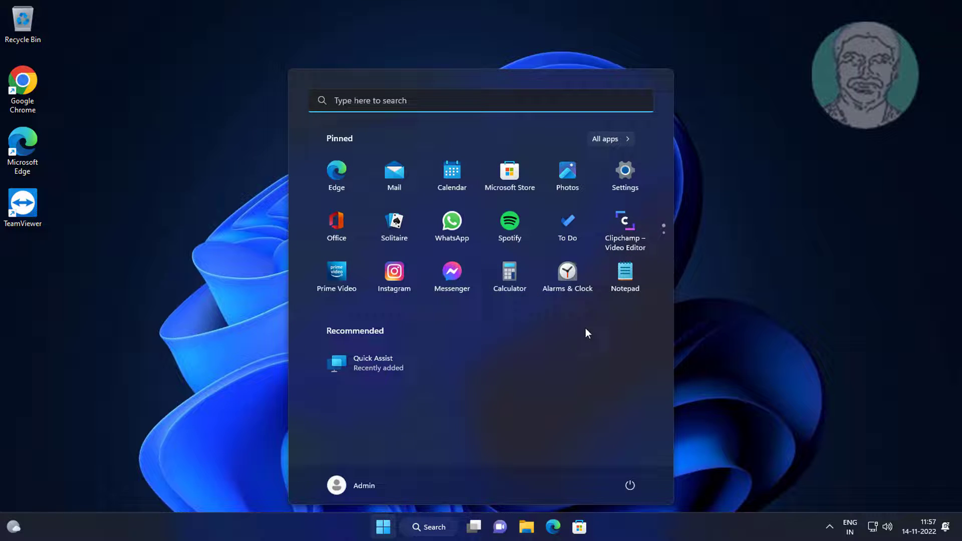
{"action": "left_click", "coordinate": [630, 176]}
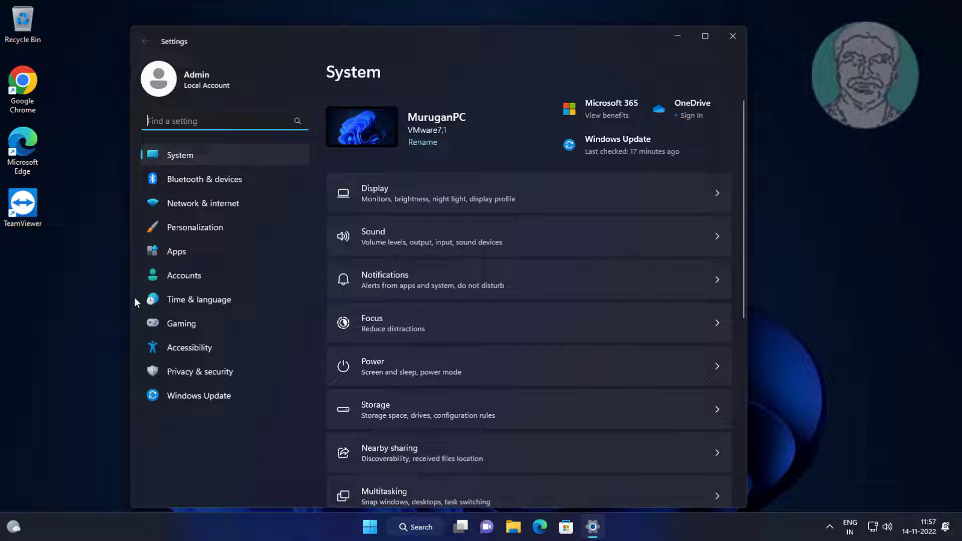
{"action": "left_click", "coordinate": [197, 254]}
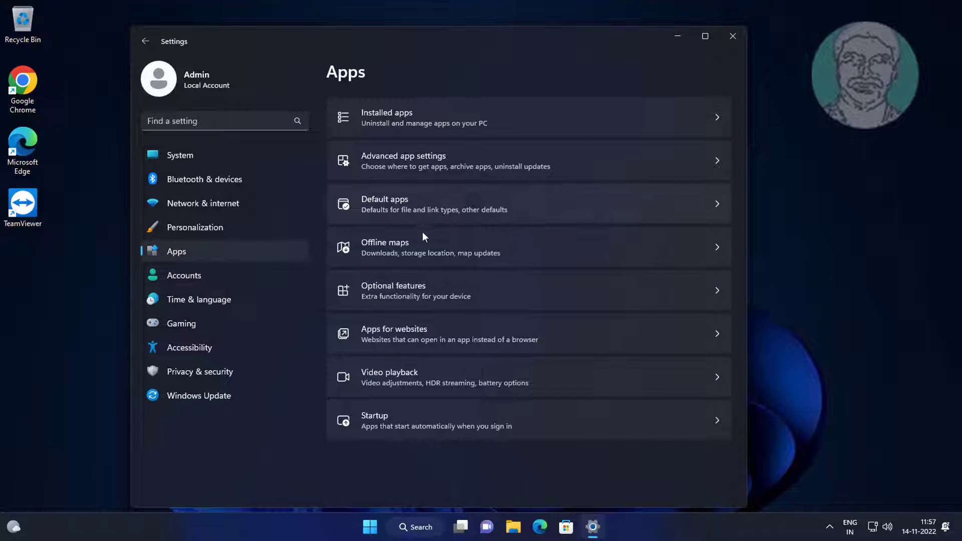
{"action": "left_click", "coordinate": [466, 124]}
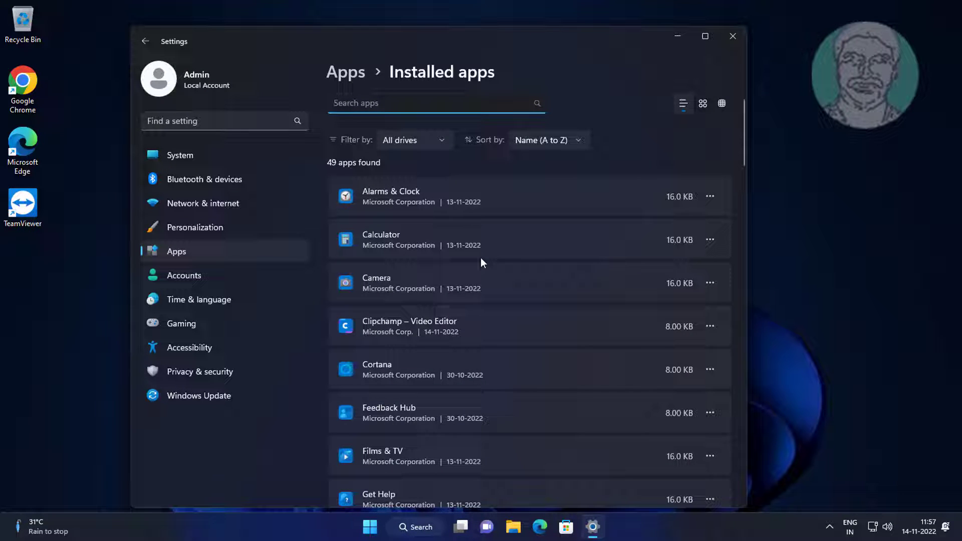
{"action": "type", "text": "snipping"}
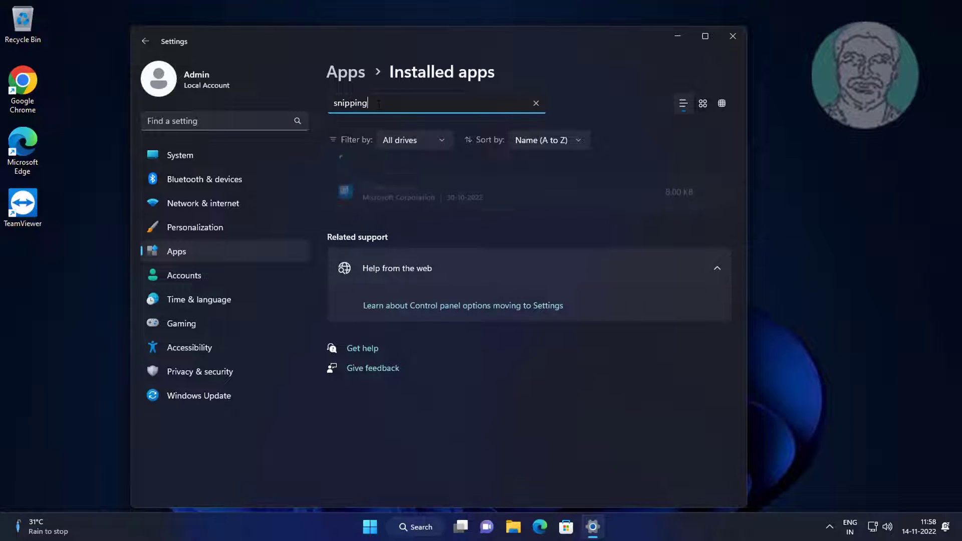
{"action": "type", "text": " tool"}
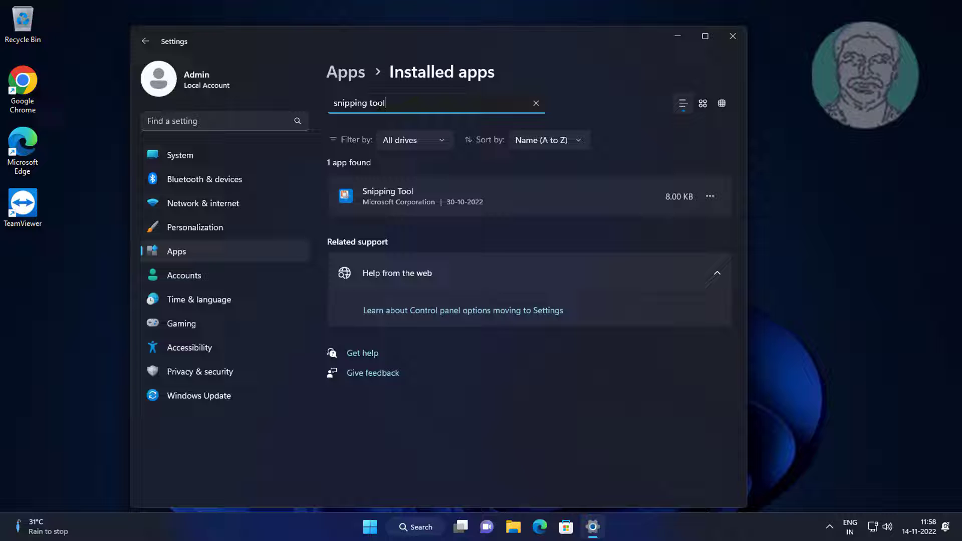
Step: Repair Snipping Tool from its Advanced options page
{"action": "left_click", "coordinate": [708, 194]}
{"action": "left_click", "coordinate": [618, 221]}
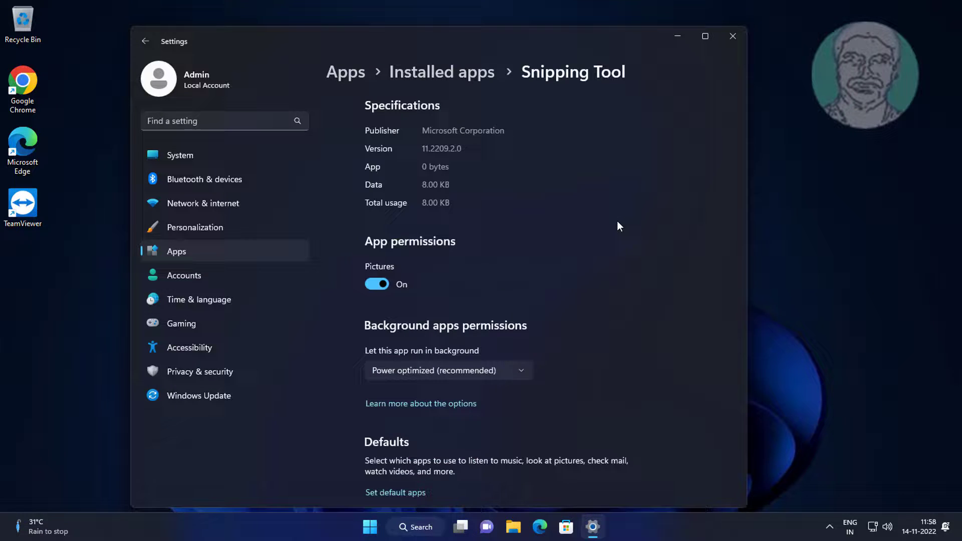
{"action": "scroll", "coordinate": [573, 327], "scroll_direction": "down", "scroll_amount": 5}
{"action": "scroll", "coordinate": [573, 326], "scroll_direction": "down", "scroll_amount": 5}
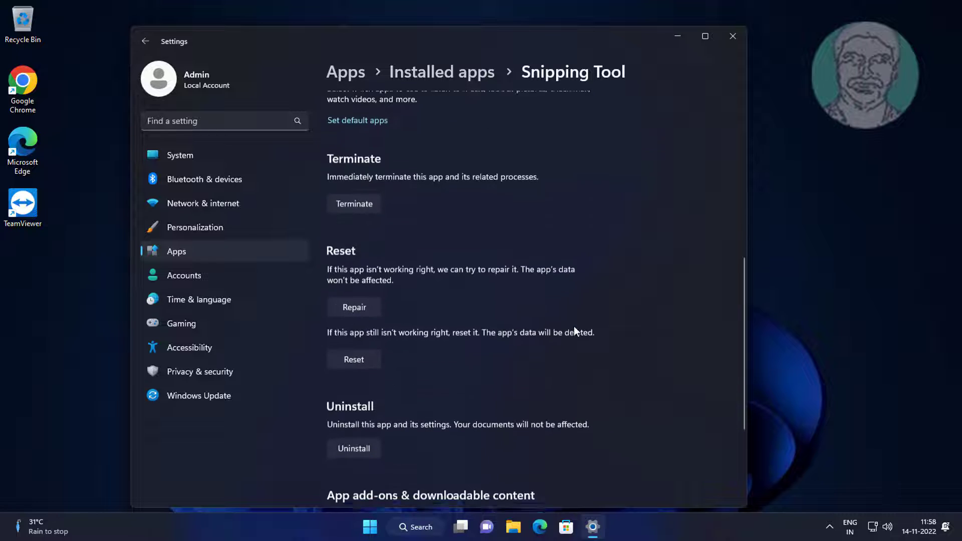
{"action": "left_click", "coordinate": [369, 305]}
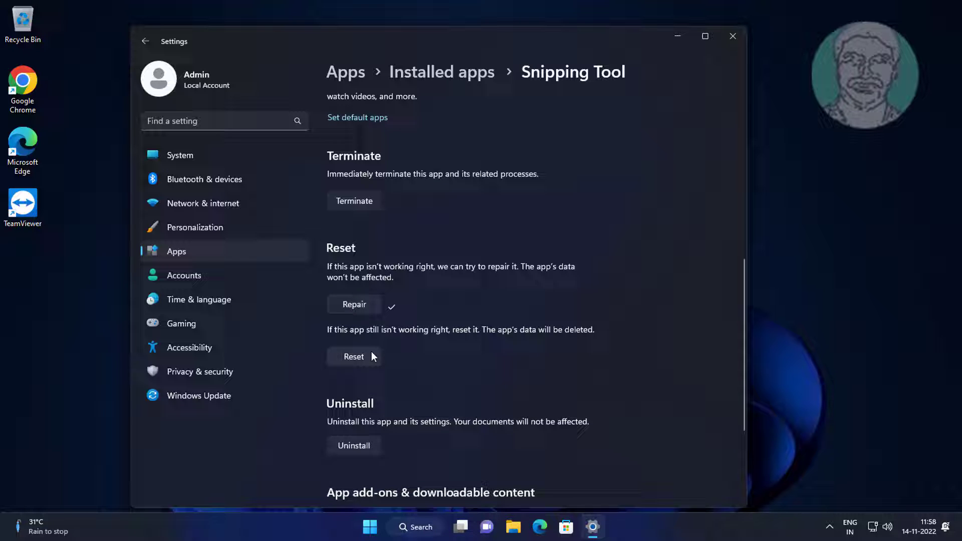
Step: Reset Snipping Tool and its data, then close Settings
{"action": "left_click", "coordinate": [372, 356]}
{"action": "left_click", "coordinate": [411, 322]}
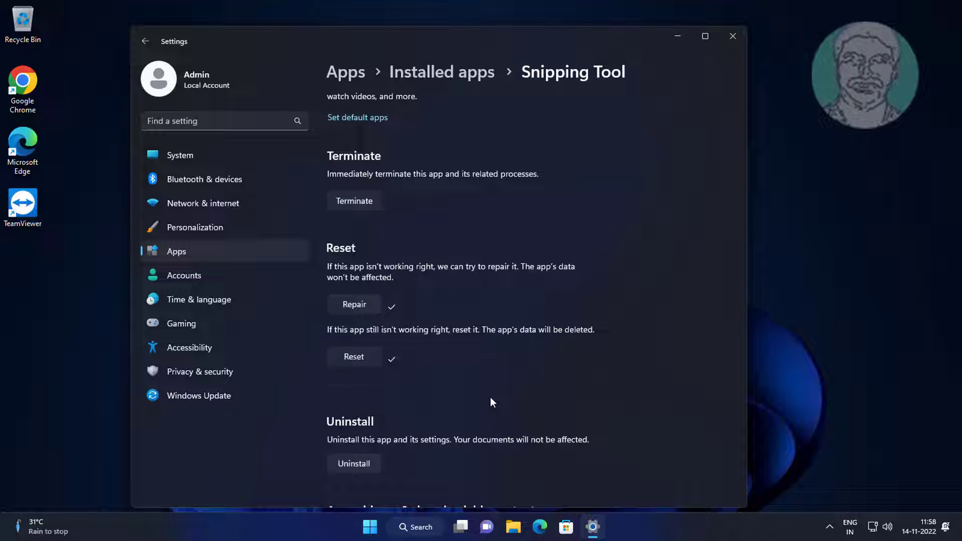
{"action": "left_click", "coordinate": [731, 36]}
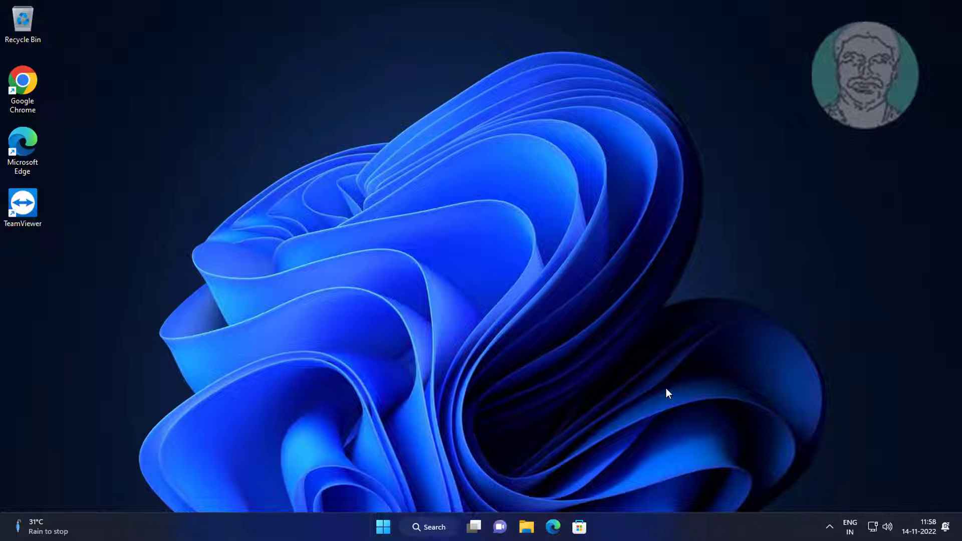
Step: Run 'Get-AppXPackage Microsoft.ScreenSketch | remove-AppXPackage' in administrator PowerShell, then exit
{"action": "left_click", "coordinate": [429, 527]}
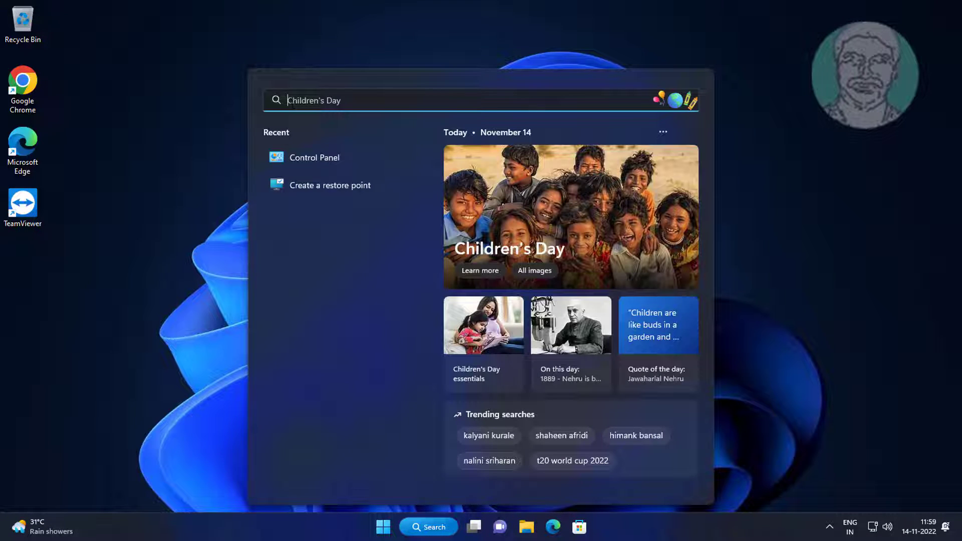
{"action": "type", "text": "powershell"}
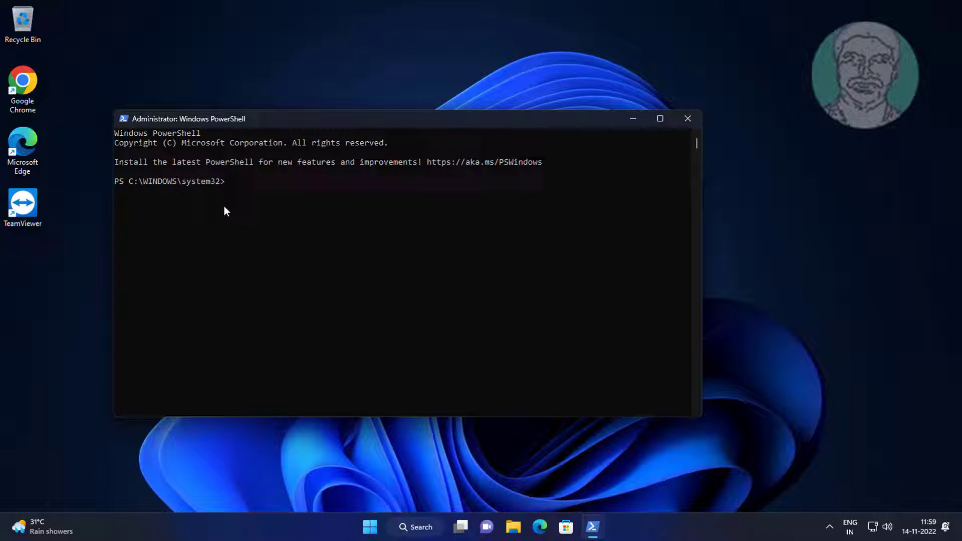
{"action": "type", "text": "Get-AppXPackage Microsoft.ScreenSketch | remove-AppXPackage"}
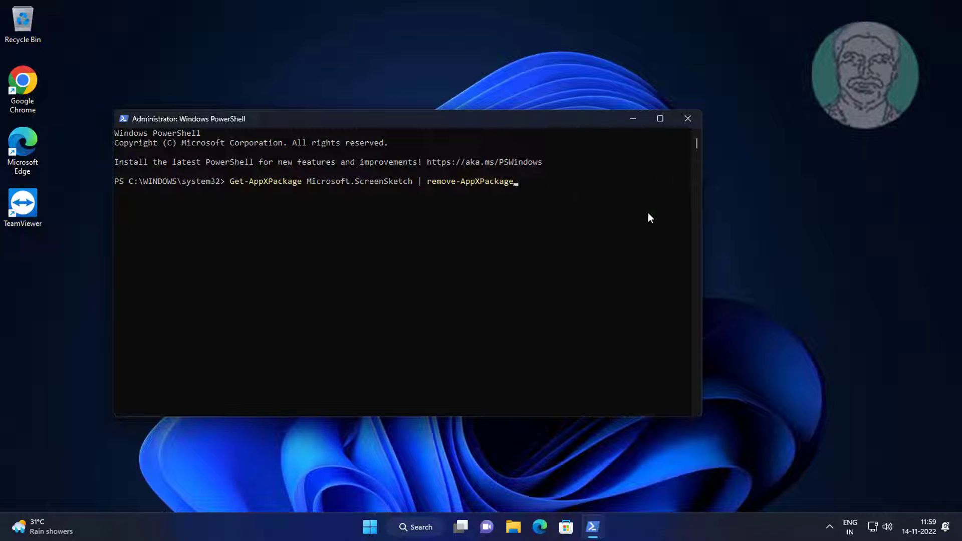
{"action": "key", "text": "Return"}
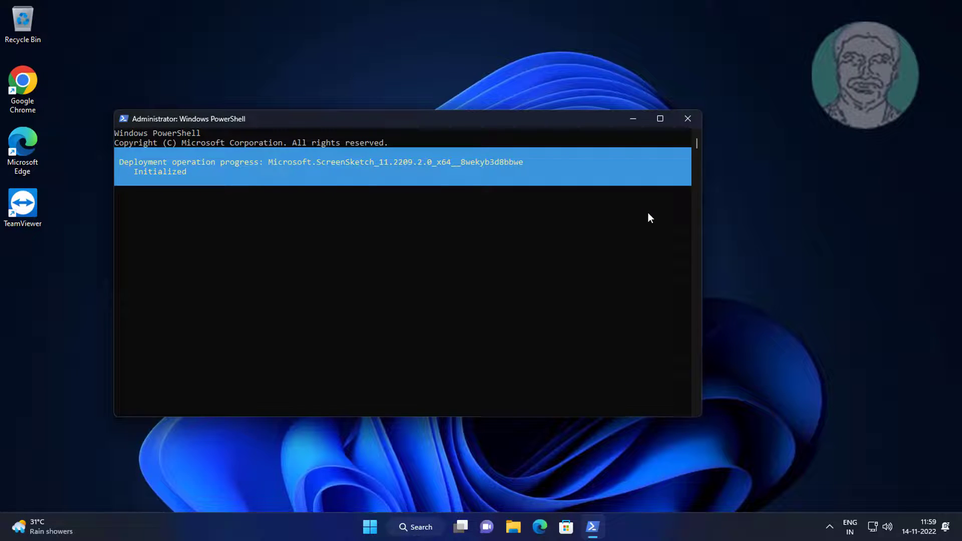
{"action": "left_click_drag", "start_coordinate": [351, 119], "coordinate": [304, 71]}
{"action": "type", "text": "ex"}
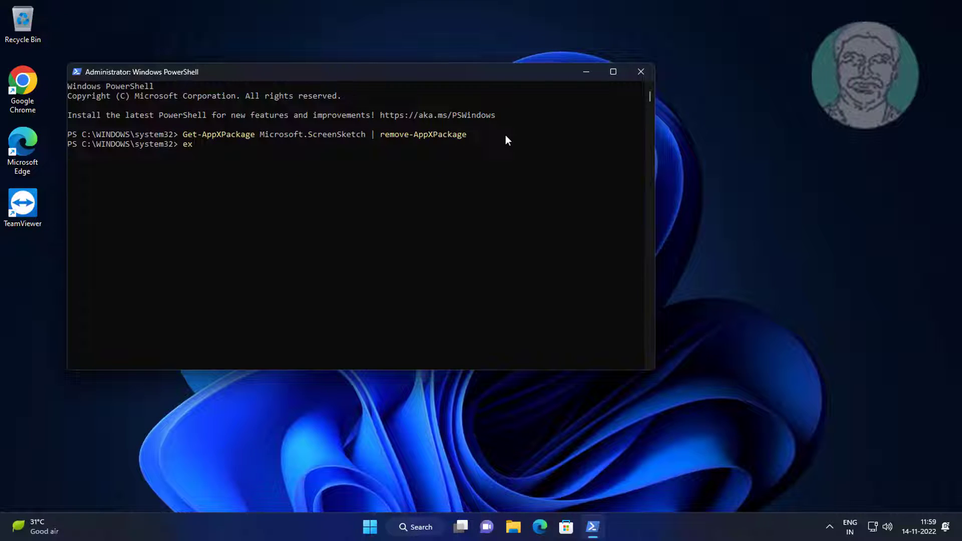
{"action": "type", "text": "it"}
{"action": "key", "text": "Return"}
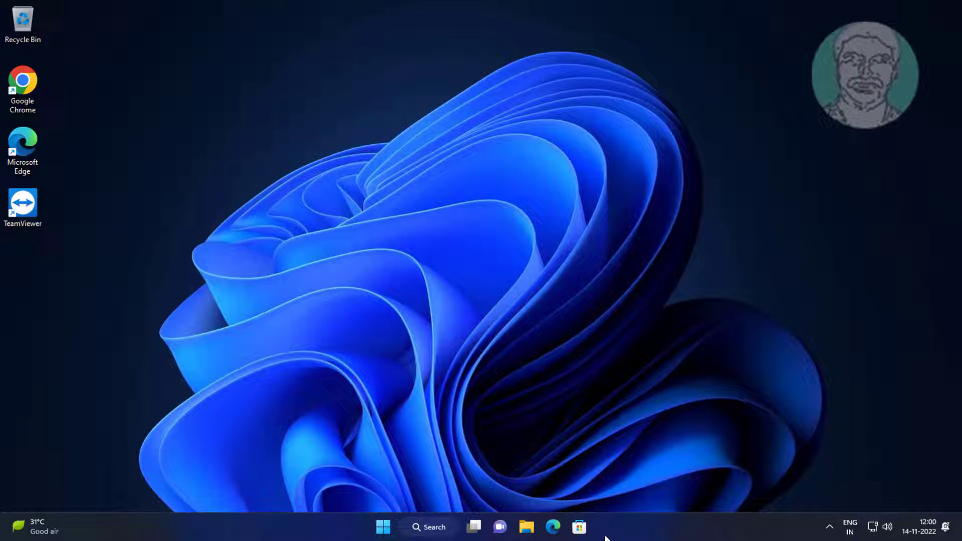
Step: Find Snipping Tool in Microsoft Store, Get it again, and close the Store
{"action": "left_click", "coordinate": [582, 527]}
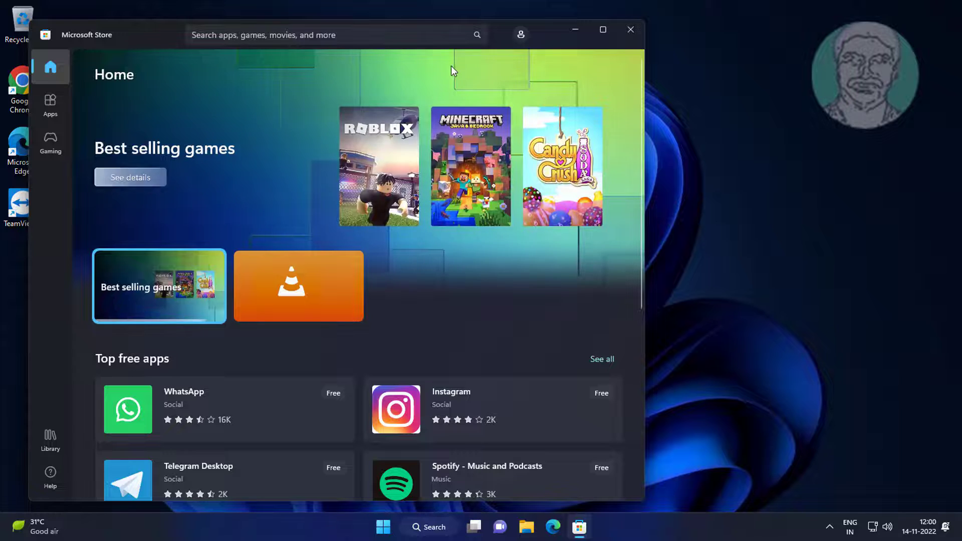
{"action": "left_click", "coordinate": [46, 105]}
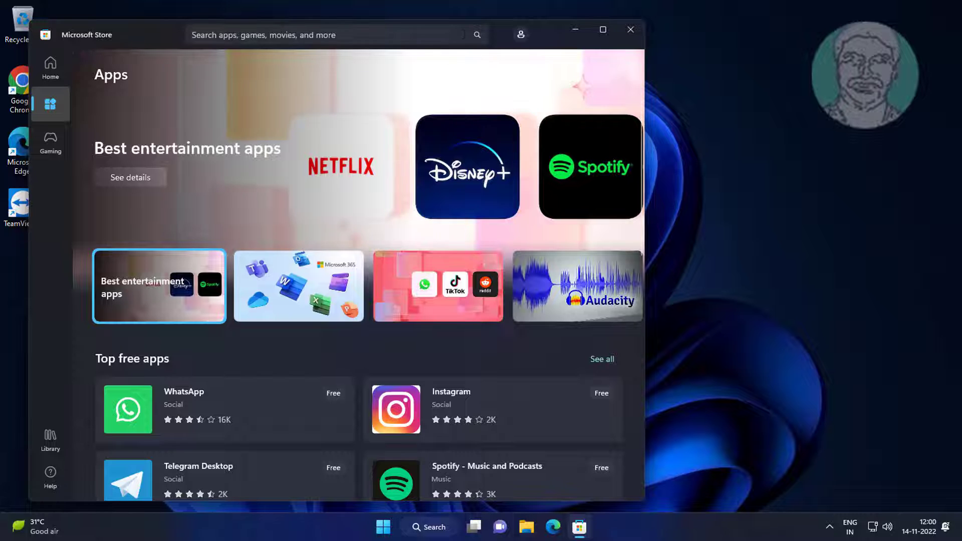
{"action": "left_click", "coordinate": [462, 31]}
{"action": "type", "text": "sn"}
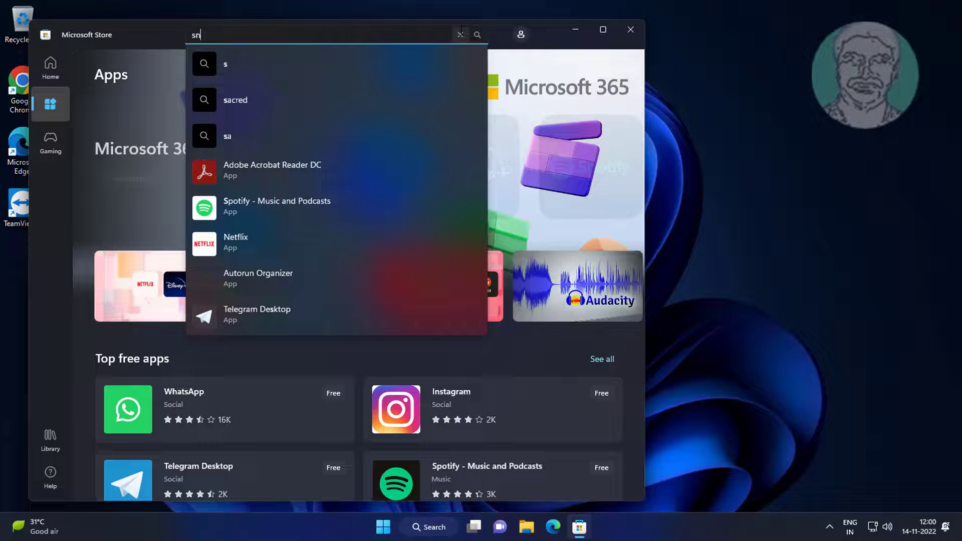
{"action": "type", "text": "ipping tool"}
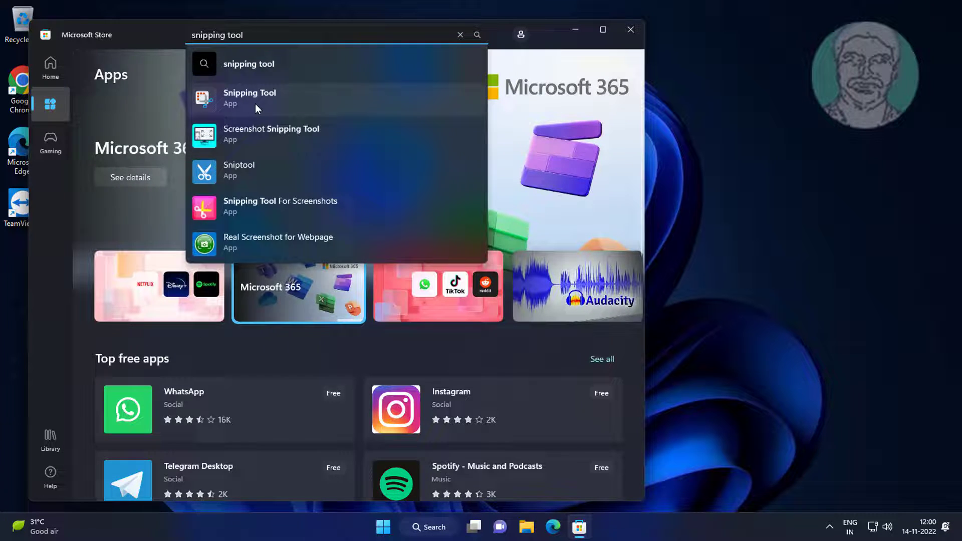
{"action": "left_click", "coordinate": [258, 103]}
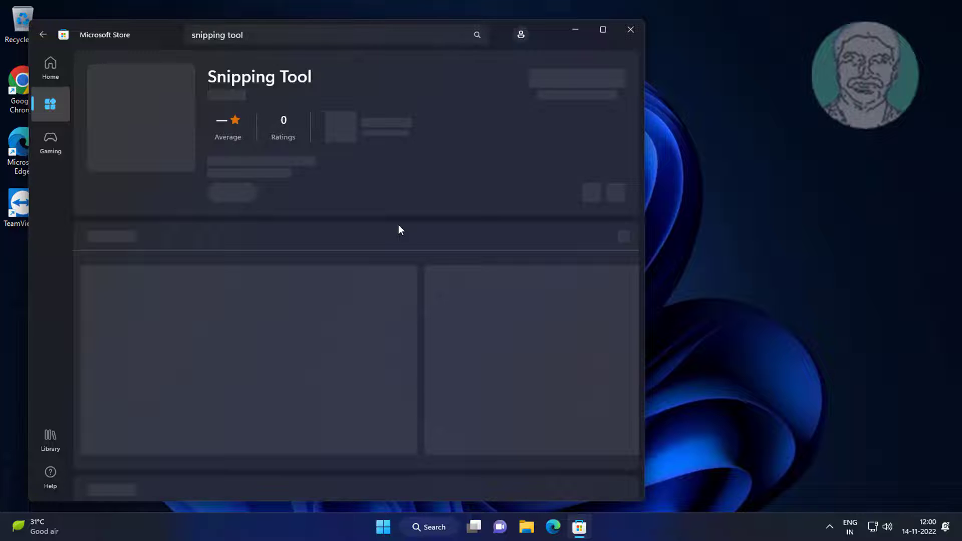
{"action": "left_click", "coordinate": [585, 80]}
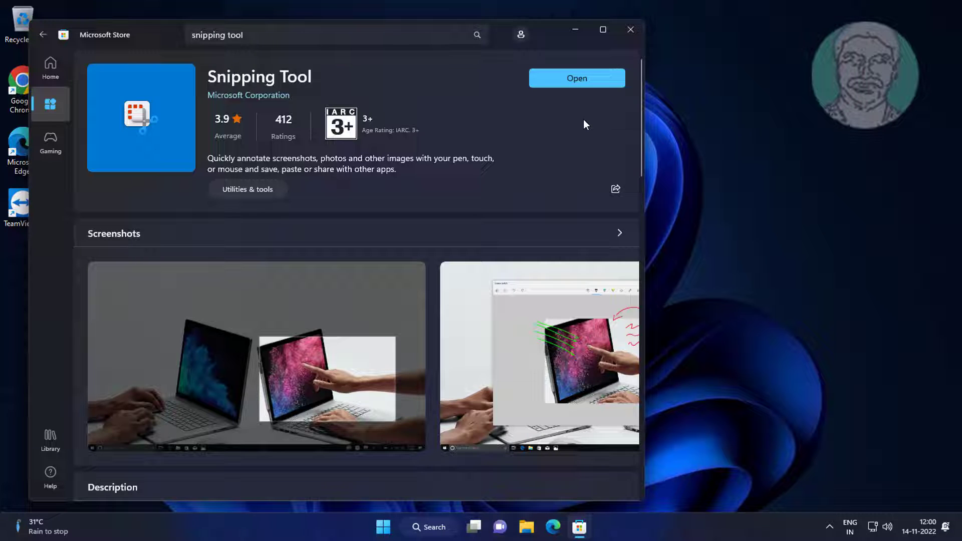
{"action": "left_click", "coordinate": [624, 31]}
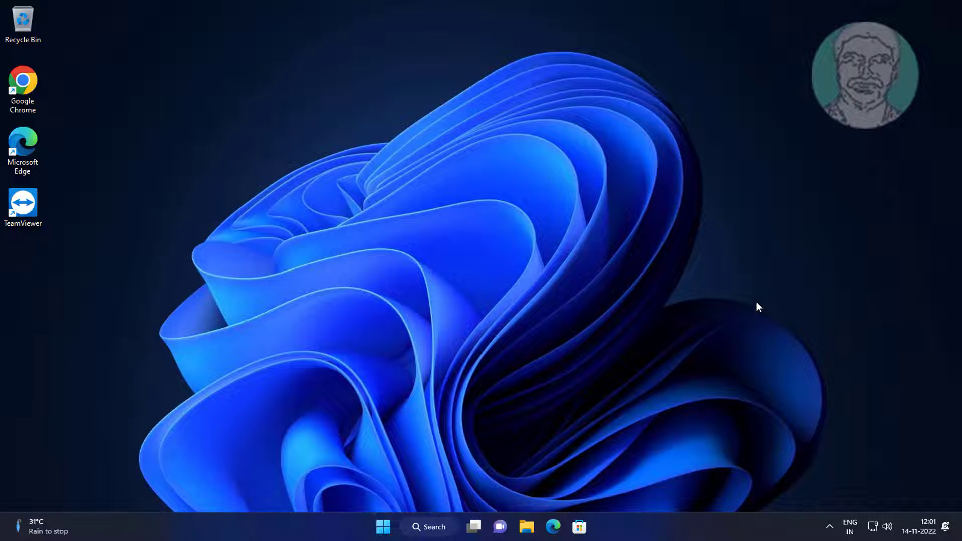
Step: Update the Standard PS/2 Keyboard driver in Device Manager using automatic search, then close the result
{"action": "right_click", "coordinate": [382, 526]}
{"action": "left_click", "coordinate": [384, 264]}
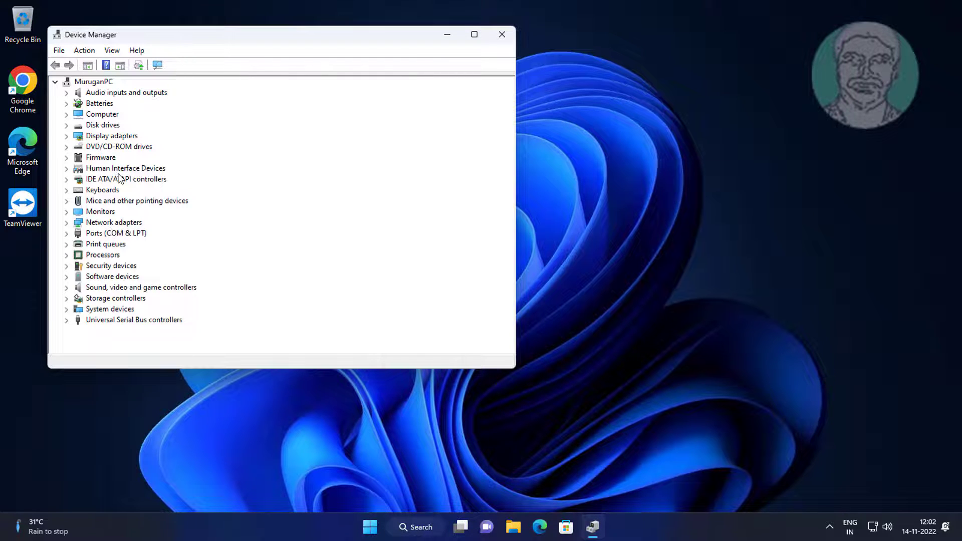
{"action": "left_click", "coordinate": [110, 191]}
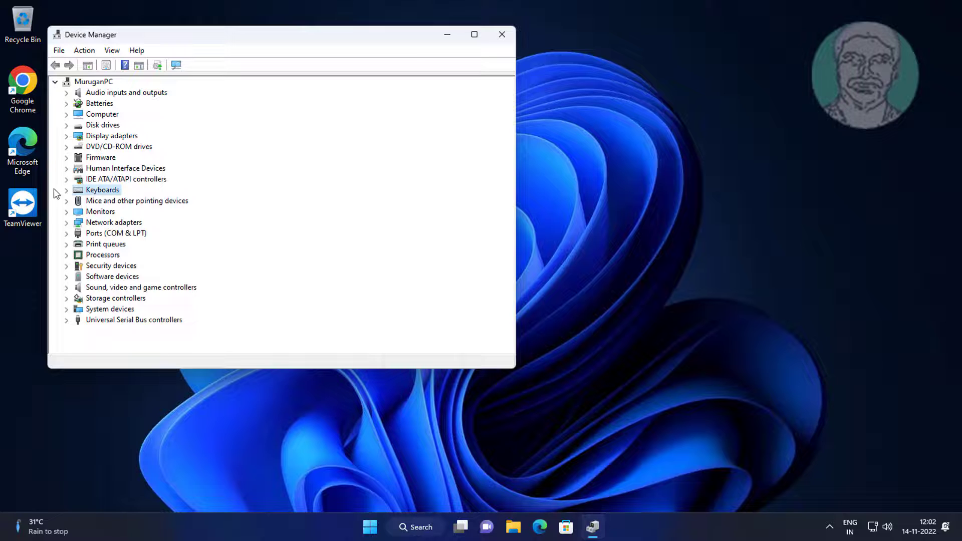
{"action": "left_click", "coordinate": [66, 190]}
{"action": "right_click", "coordinate": [175, 203]}
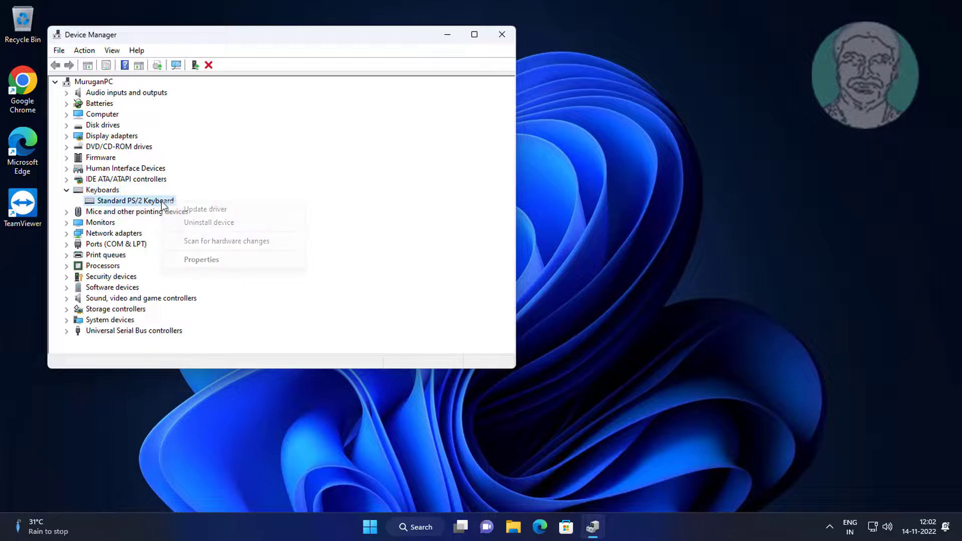
{"action": "left_click", "coordinate": [235, 213]}
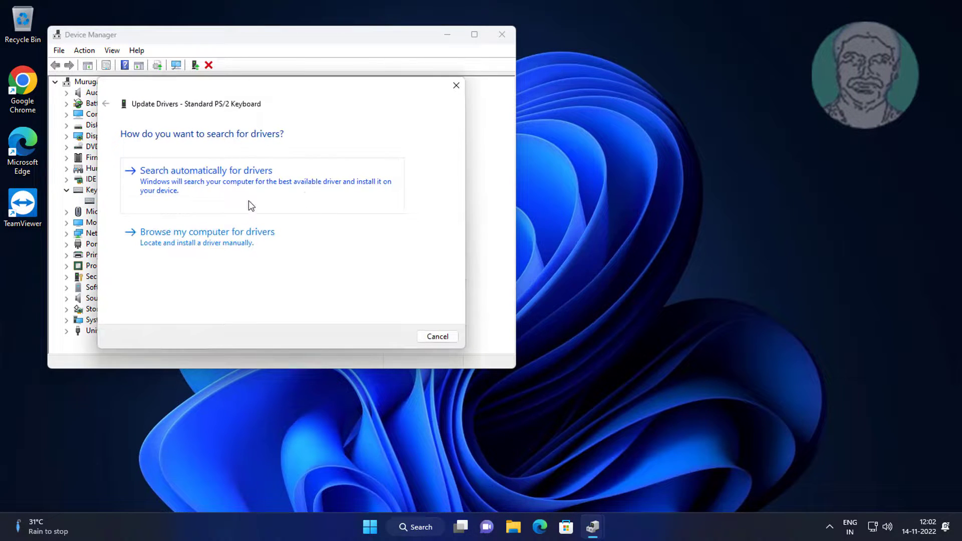
{"action": "left_click", "coordinate": [289, 186]}
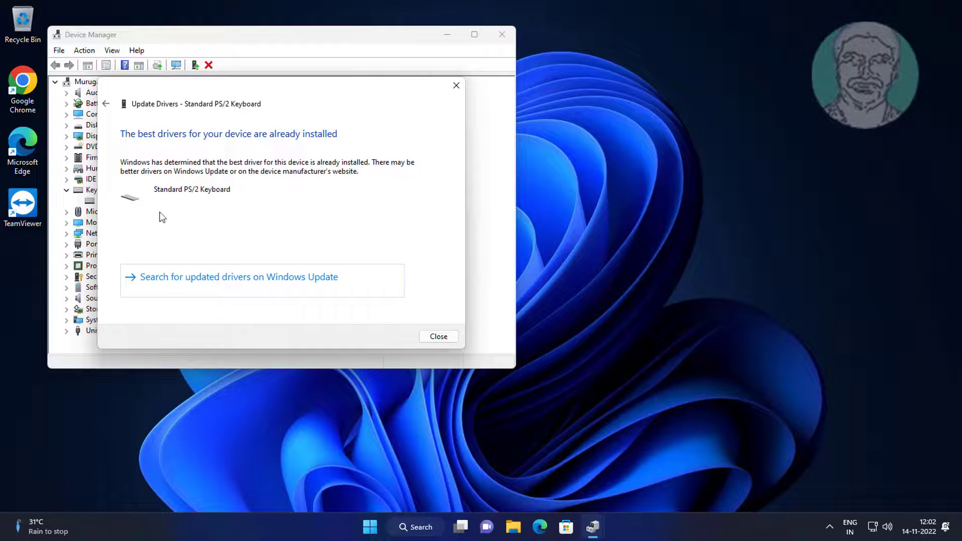
{"action": "left_click", "coordinate": [438, 336]}
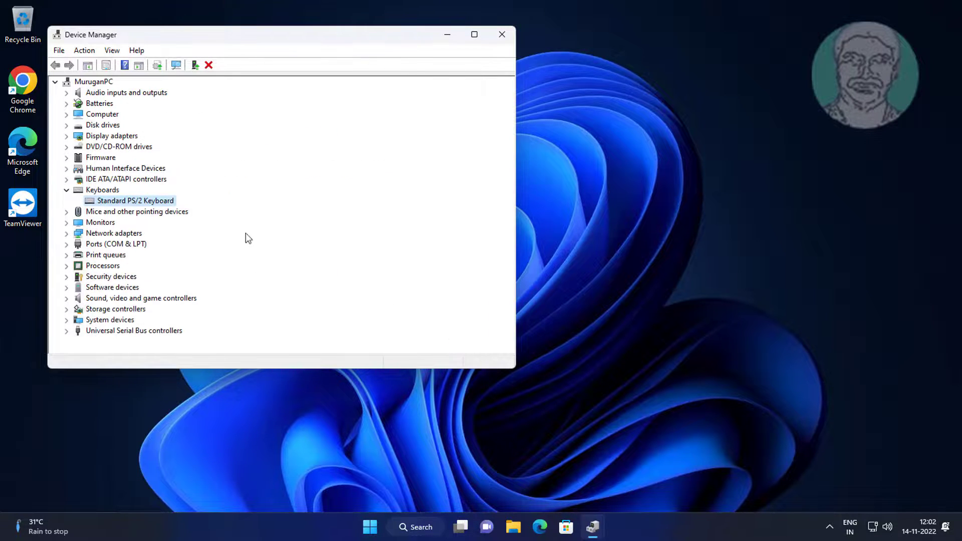
Step: Close Device Manager and run Check for updates on Settings' Windows Update page
{"action": "left_click", "coordinate": [503, 34]}
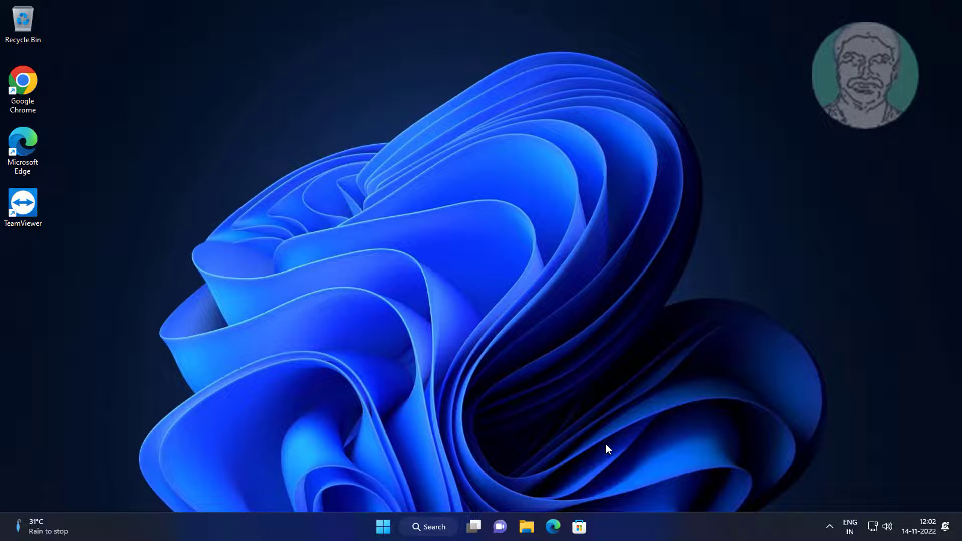
{"action": "left_click", "coordinate": [392, 525]}
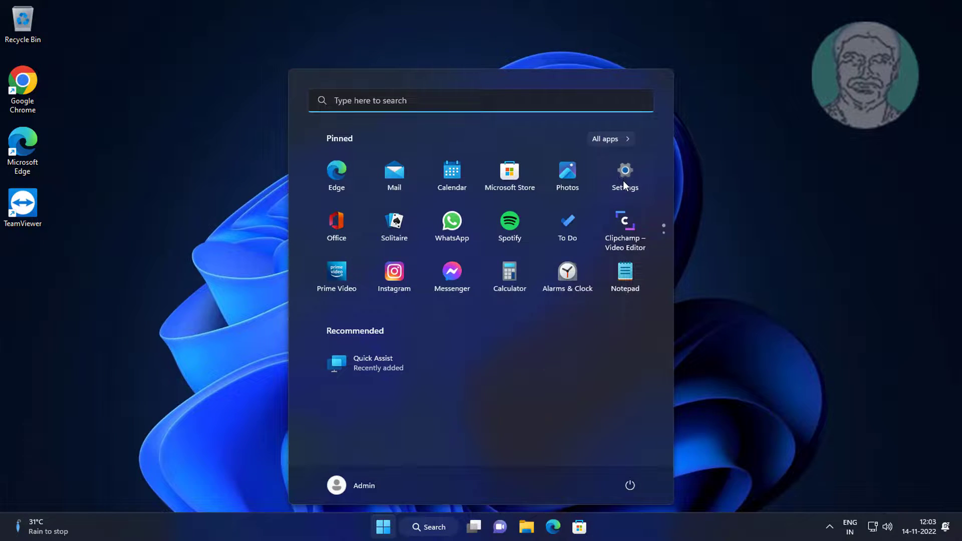
{"action": "left_click", "coordinate": [624, 176]}
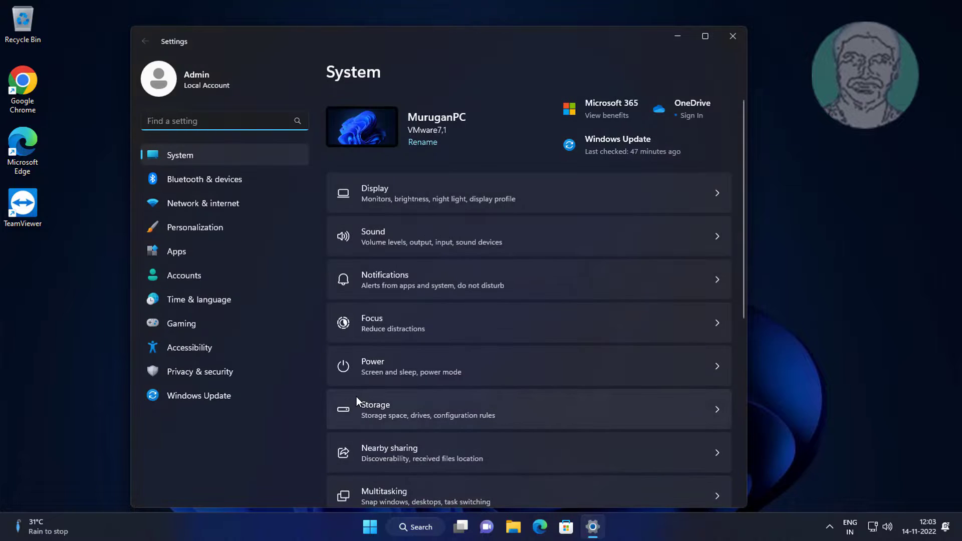
{"action": "left_click", "coordinate": [224, 396]}
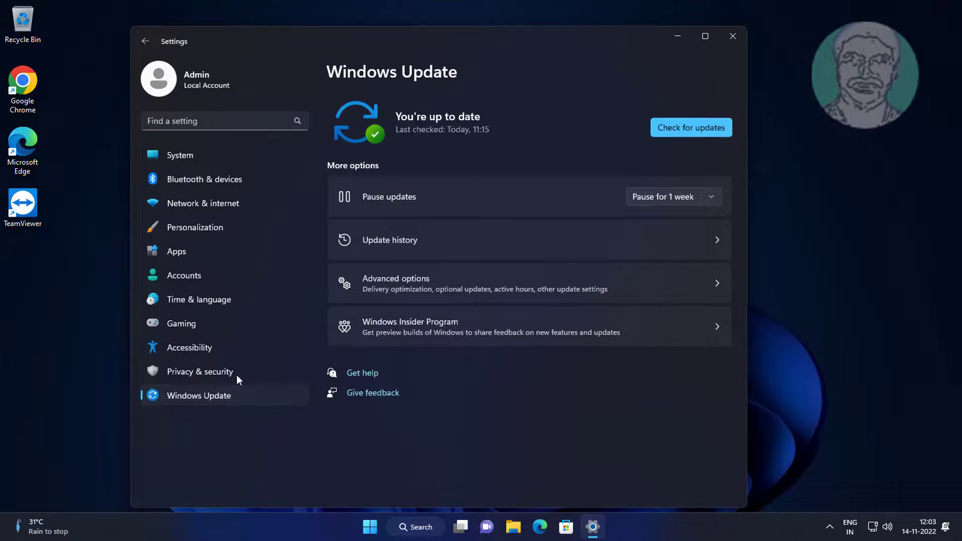
{"action": "left_click", "coordinate": [696, 128]}
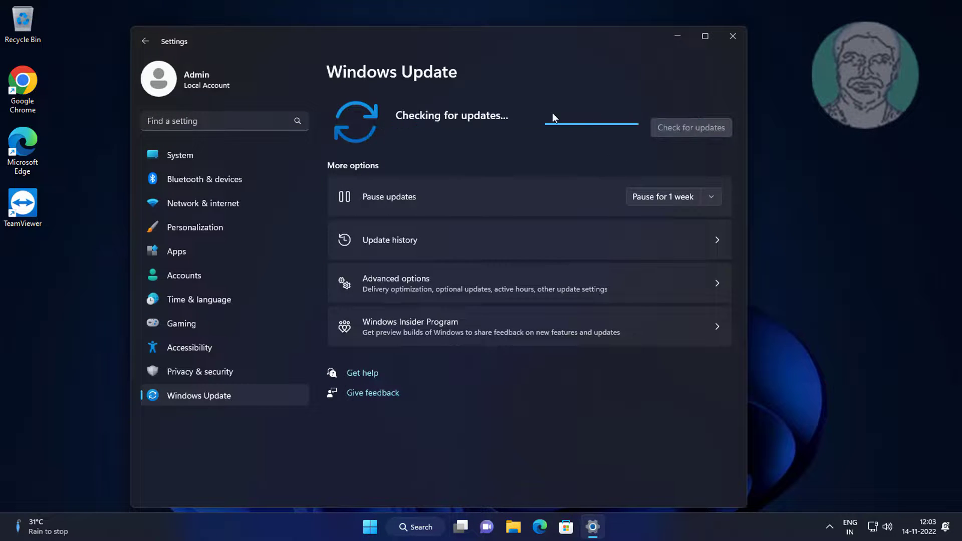